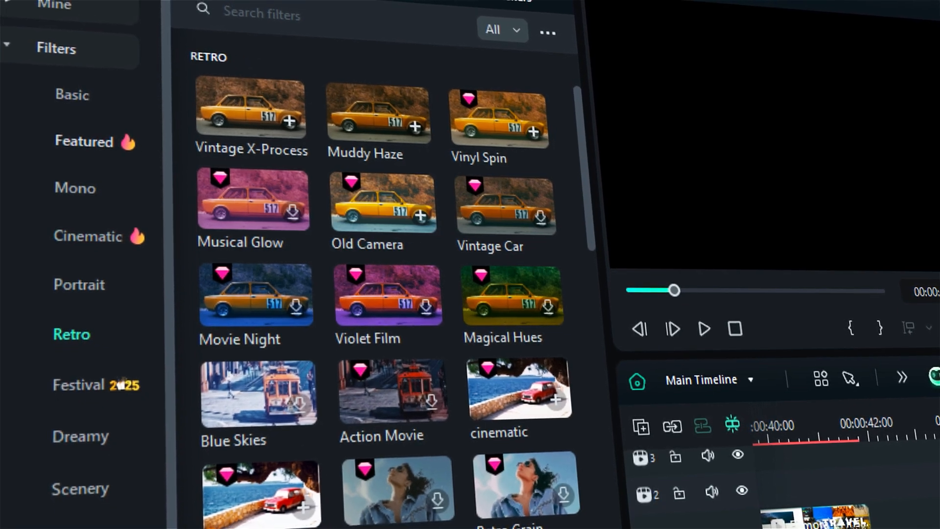
{"action": "left_click", "coordinate": [78, 483]}
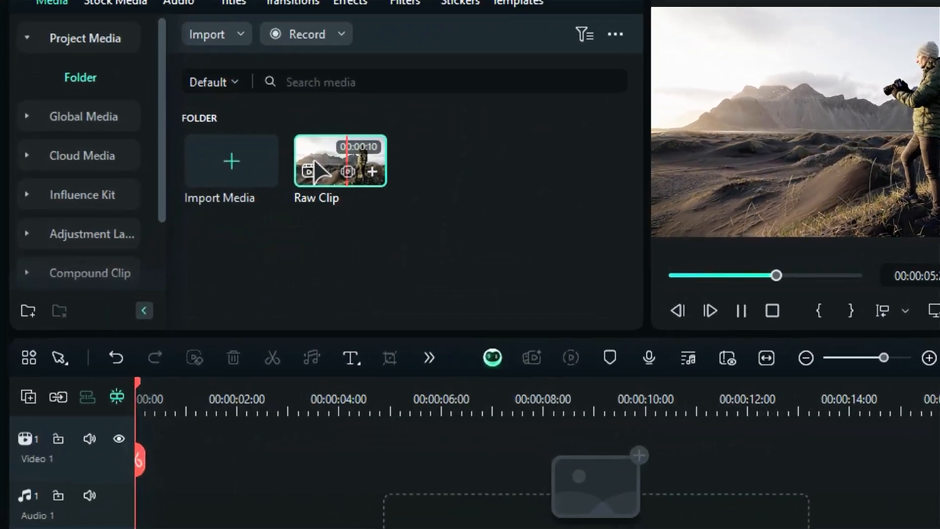
Step: Place the Raw Clip at the start of the Video 1 track
{"action": "left_click_drag", "start_coordinate": [230, 201], "coordinate": [98, 427]}
{"action": "left_click_drag", "start_coordinate": [143, 507], "coordinate": [218, 472]}
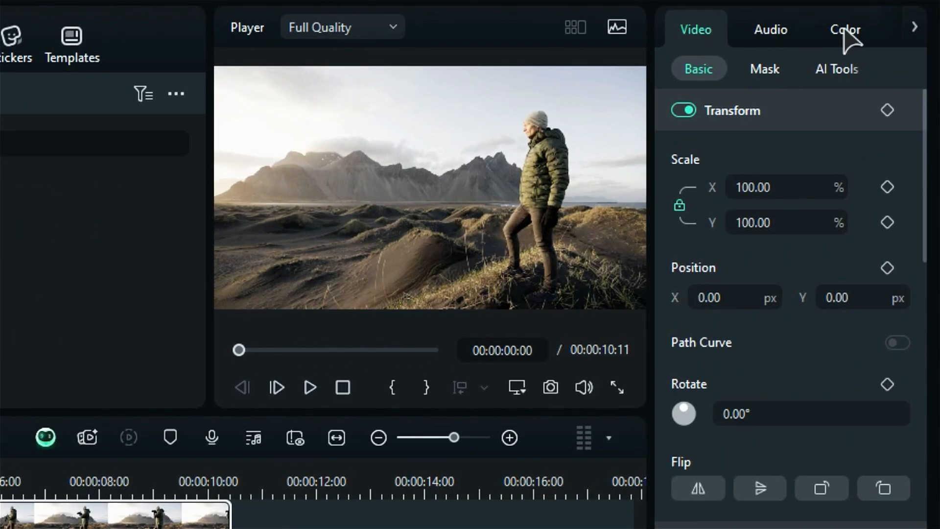
Step: Set the clip's color temperature to 8 and, after trying a tint shift, reset the tint to 0
{"action": "left_click", "coordinate": [846, 32]}
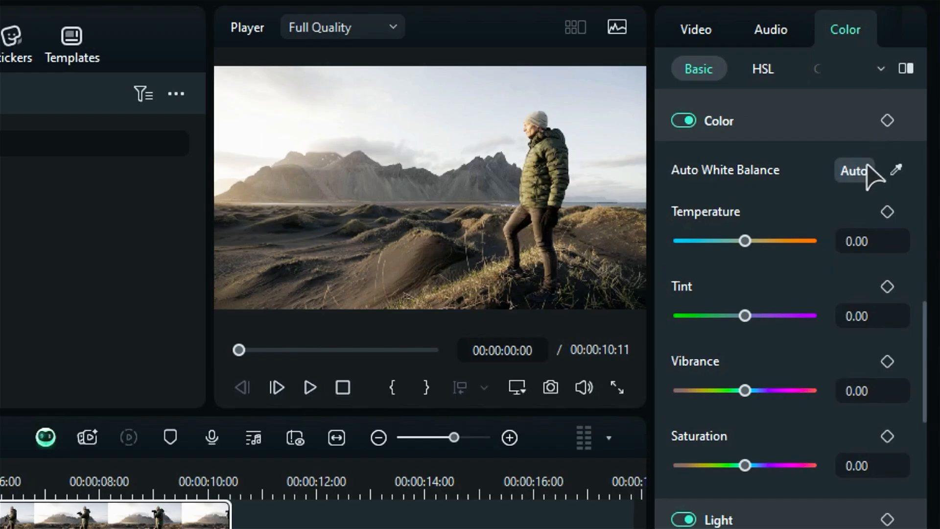
{"action": "left_click_drag", "start_coordinate": [742, 245], "coordinate": [675, 240]}
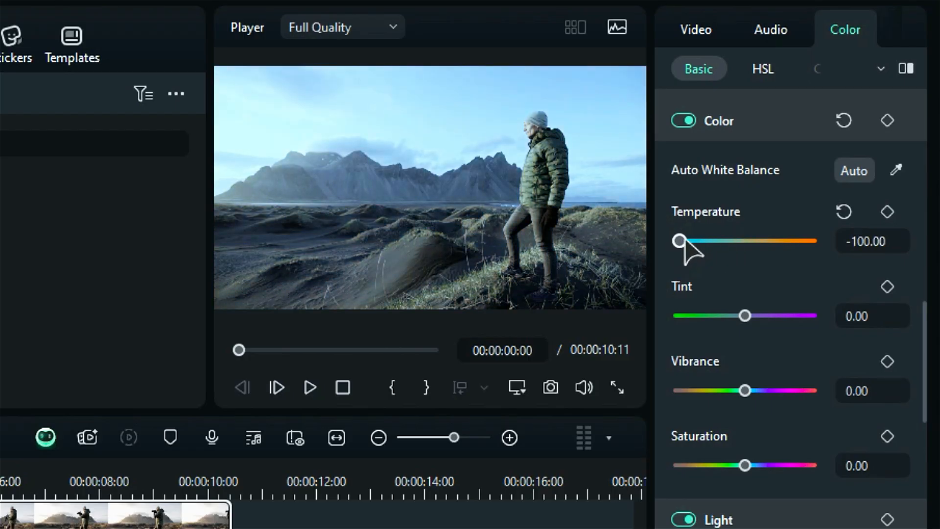
{"action": "left_click_drag", "start_coordinate": [684, 242], "coordinate": [749, 241]}
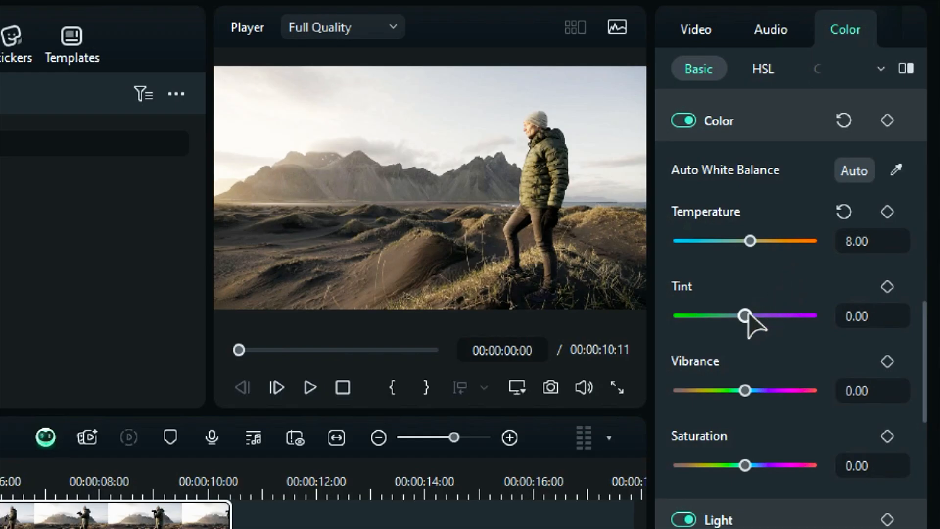
{"action": "mouse_move", "coordinate": [745, 315]}
{"action": "left_mouse_down"}
{"action": "mouse_move", "coordinate": [705, 300]}
{"action": "mouse_move", "coordinate": [756, 315]}
{"action": "left_mouse_up"}
{"action": "left_click", "coordinate": [843, 286]}
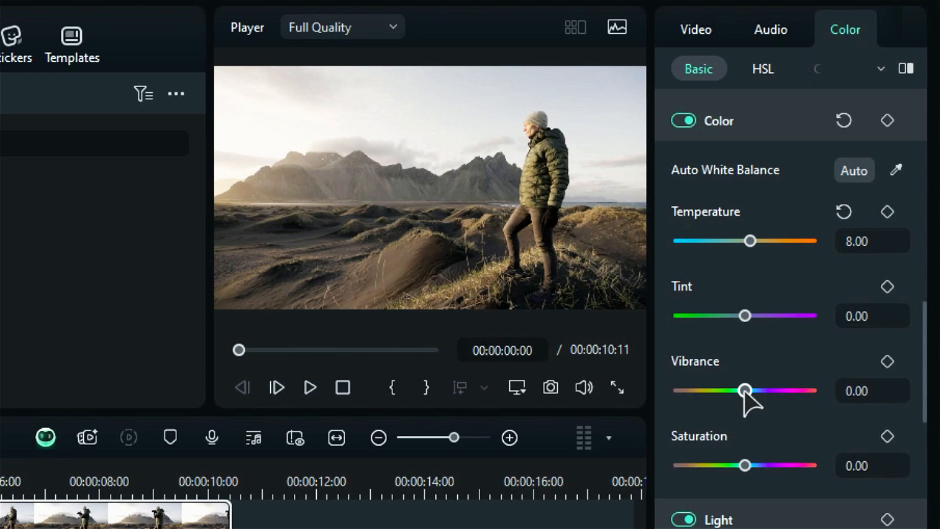
Step: Set the clip's vibrance to 29 and raise its saturation moderately
{"action": "mouse_move", "coordinate": [745, 390]}
{"action": "left_mouse_down"}
{"action": "mouse_move", "coordinate": [827, 390]}
{"action": "mouse_move", "coordinate": [682, 391]}
{"action": "mouse_move", "coordinate": [763, 391]}
{"action": "left_mouse_up"}
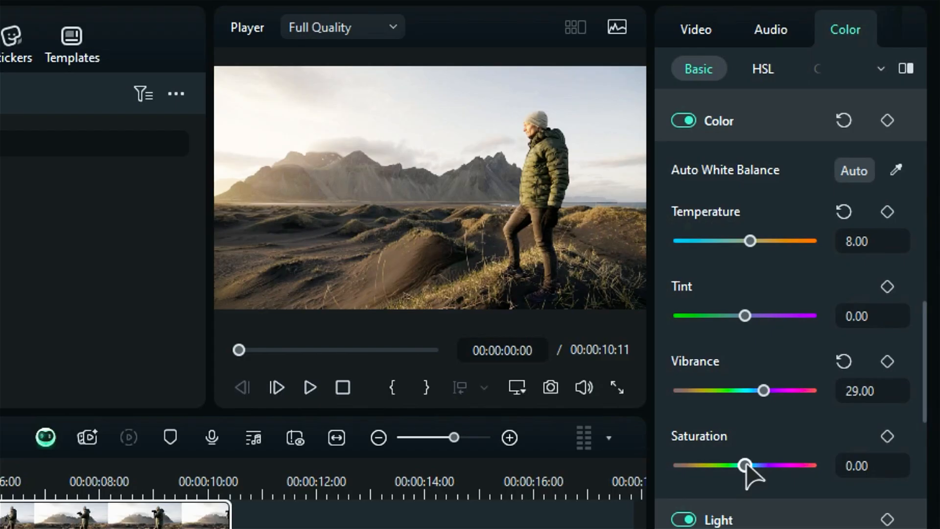
{"action": "left_click_drag", "start_coordinate": [745, 466], "coordinate": [840, 469]}
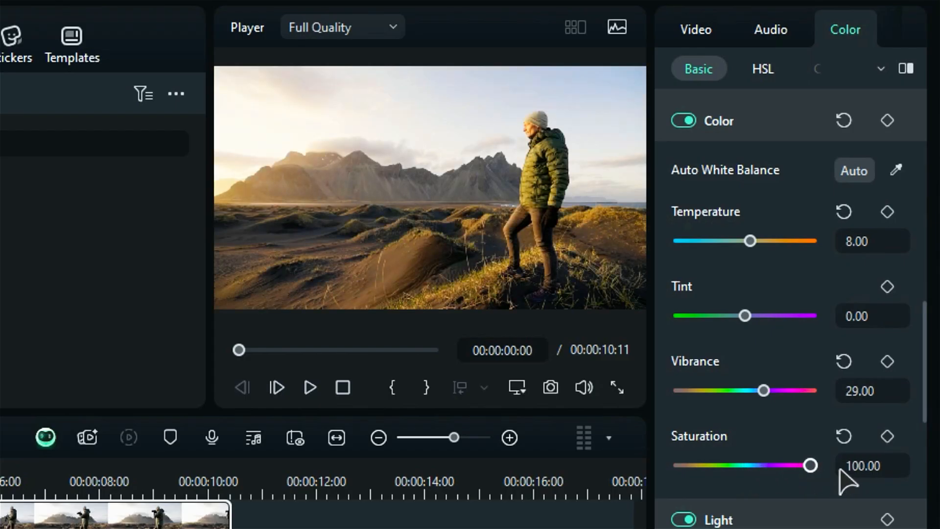
{"action": "left_click_drag", "start_coordinate": [810, 466], "coordinate": [773, 466]}
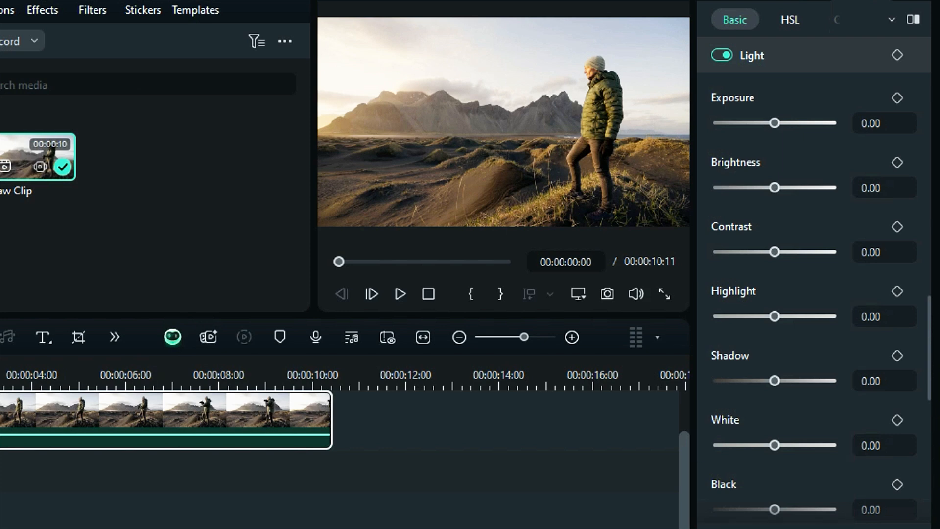
Step: Set the clip's exposure to 8 in the light adjustments
{"action": "left_click_drag", "start_coordinate": [774, 125], "coordinate": [811, 140]}
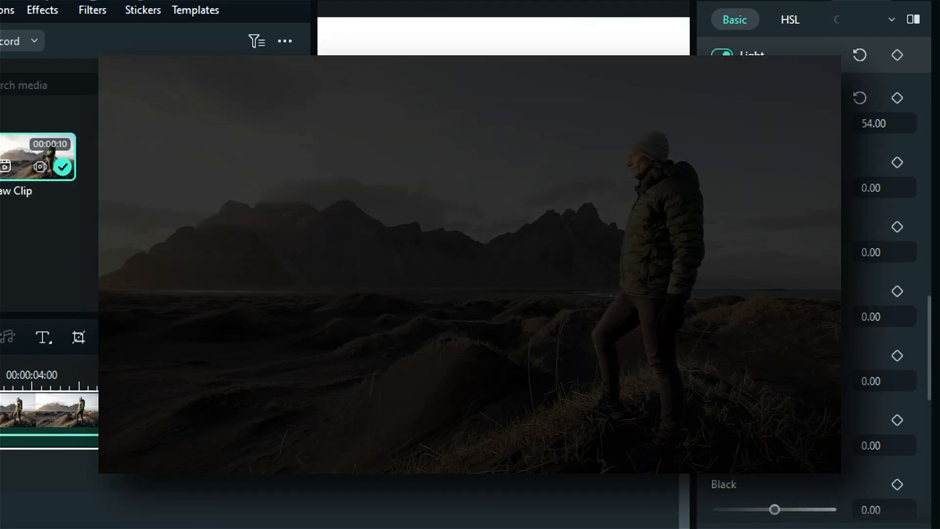
{"action": "left_click_drag", "start_coordinate": [805, 129], "coordinate": [787, 129]}
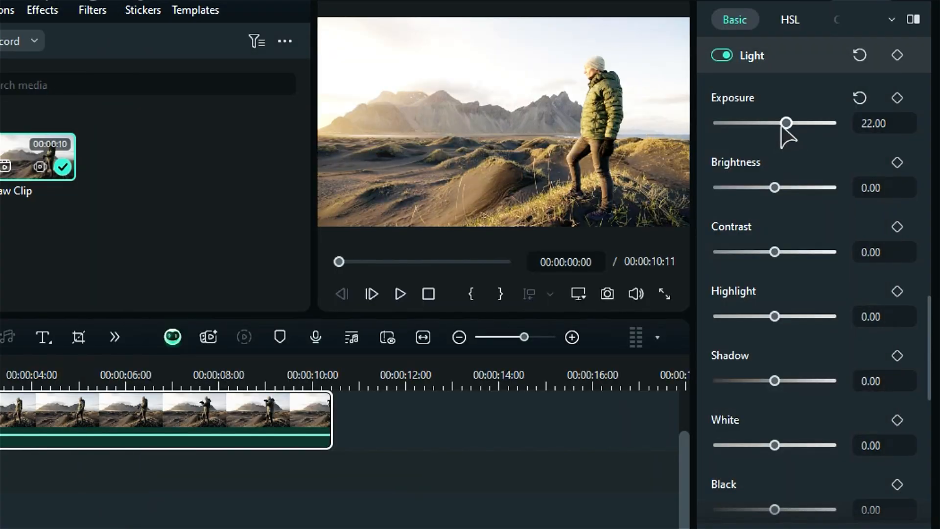
{"action": "left_click_drag", "start_coordinate": [782, 130], "coordinate": [778, 123]}
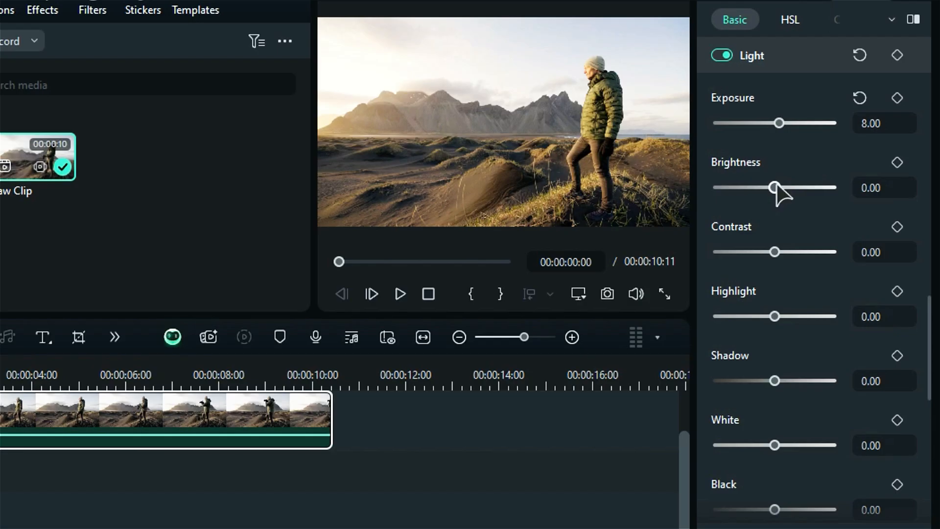
Step: Set the clip's brightness to -14, contrast to 43 and highlight to -43
{"action": "mouse_move", "coordinate": [775, 187]}
{"action": "left_mouse_down"}
{"action": "mouse_move", "coordinate": [761, 187]}
{"action": "mouse_move", "coordinate": [794, 189]}
{"action": "mouse_move", "coordinate": [767, 188]}
{"action": "left_mouse_up"}
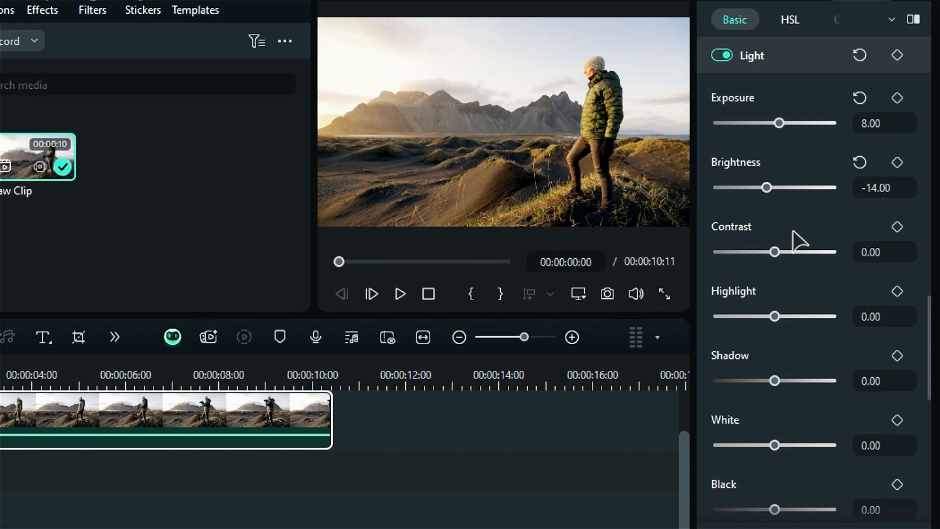
{"action": "left_click_drag", "start_coordinate": [777, 252], "coordinate": [799, 253]}
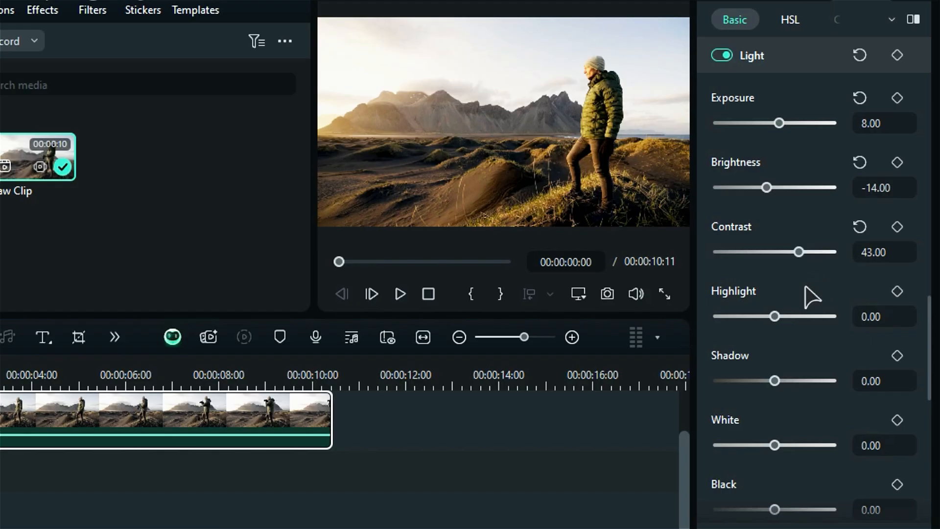
{"action": "left_click_drag", "start_coordinate": [775, 316], "coordinate": [752, 317]}
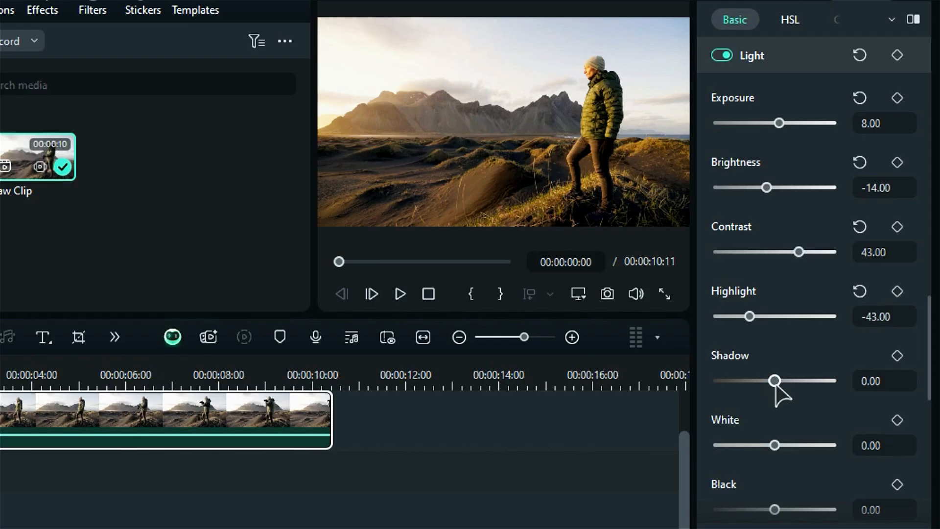
Step: Set the clip's shadow to 5, white to -21 and black to -5
{"action": "left_click_drag", "start_coordinate": [775, 383], "coordinate": [805, 399]}
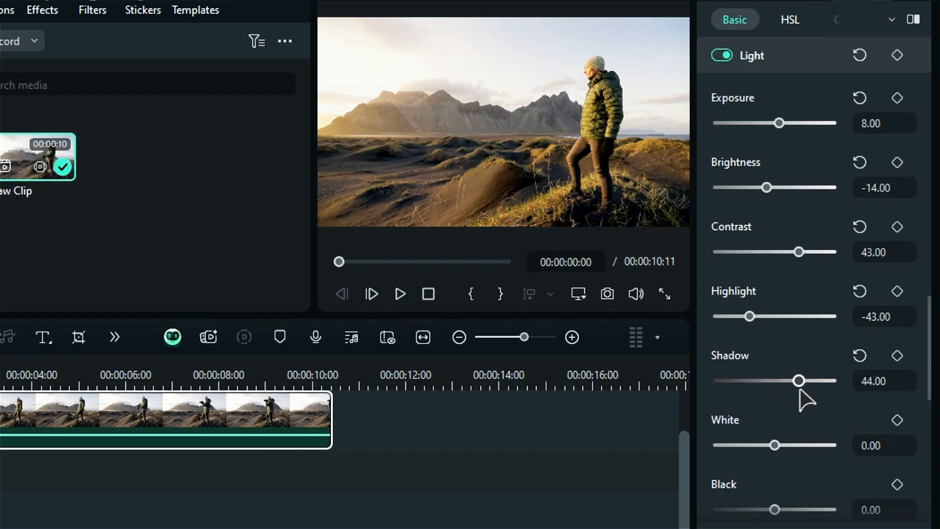
{"action": "mouse_move", "coordinate": [774, 445]}
{"action": "left_mouse_down"}
{"action": "mouse_move", "coordinate": [793, 445]}
{"action": "mouse_move", "coordinate": [763, 445]}
{"action": "mouse_move", "coordinate": [799, 455]}
{"action": "mouse_move", "coordinate": [762, 455]}
{"action": "mouse_move", "coordinate": [771, 455]}
{"action": "left_mouse_up"}
{"action": "scroll", "coordinate": [784, 431], "scroll_direction": "down", "scroll_amount": 1}
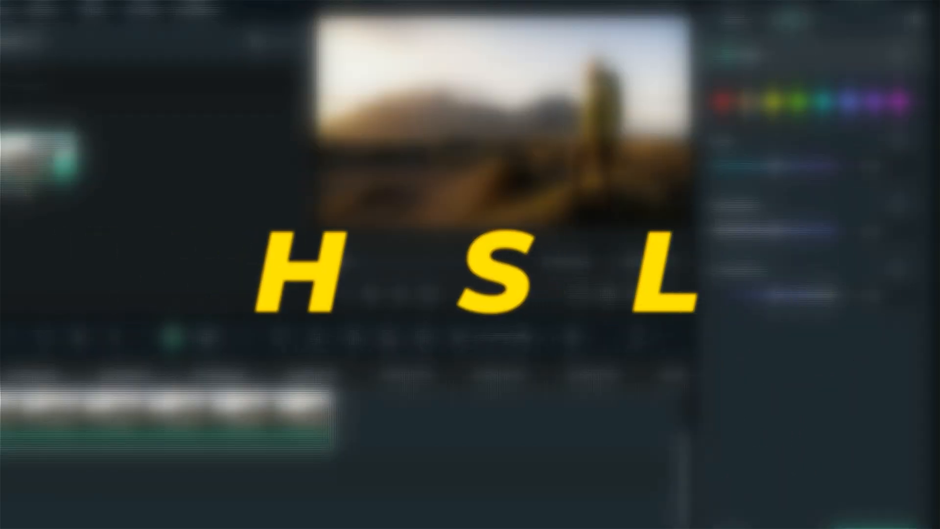
Step: Adjust the orange range in HSL to hue -3, saturation 2 and luminance 21
{"action": "left_click", "coordinate": [751, 104]}
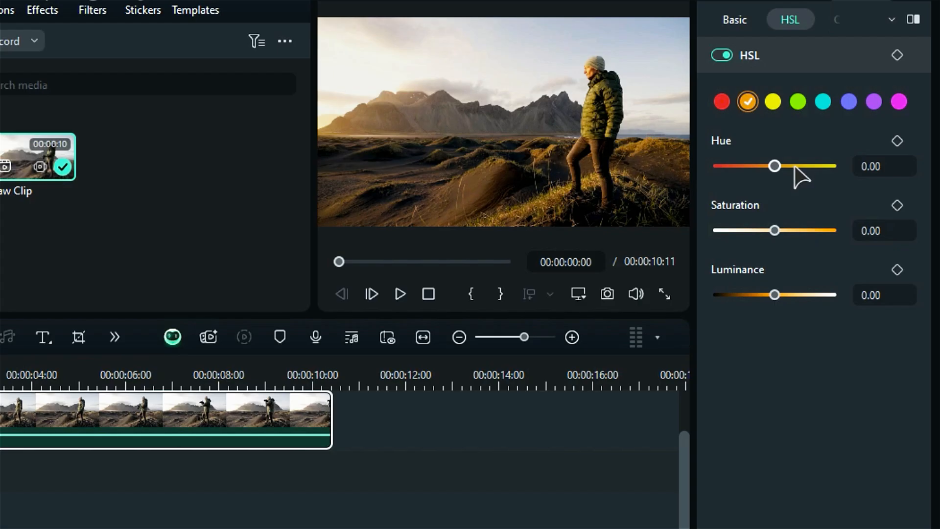
{"action": "left_click_drag", "start_coordinate": [782, 172], "coordinate": [762, 166]}
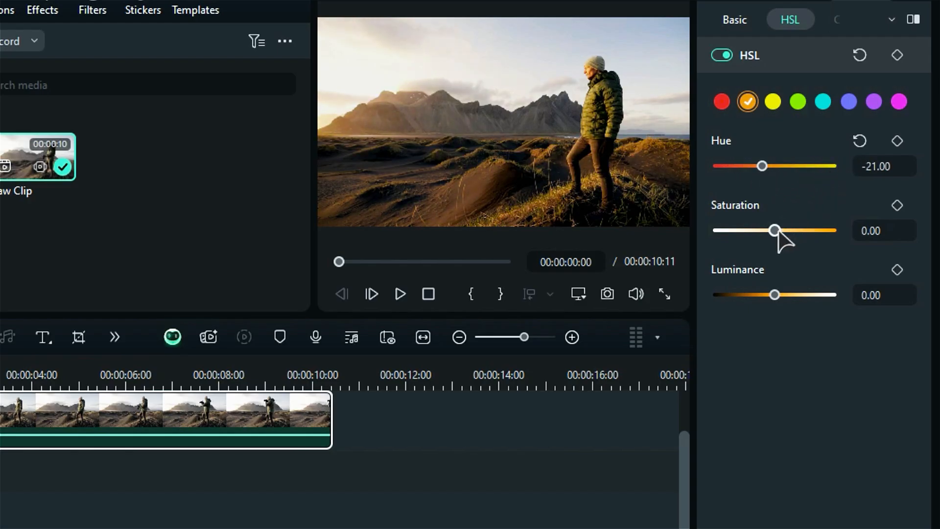
{"action": "mouse_move", "coordinate": [778, 234]}
{"action": "left_mouse_down"}
{"action": "mouse_move", "coordinate": [810, 235]}
{"action": "mouse_move", "coordinate": [741, 229]}
{"action": "mouse_move", "coordinate": [776, 231]}
{"action": "left_mouse_up"}
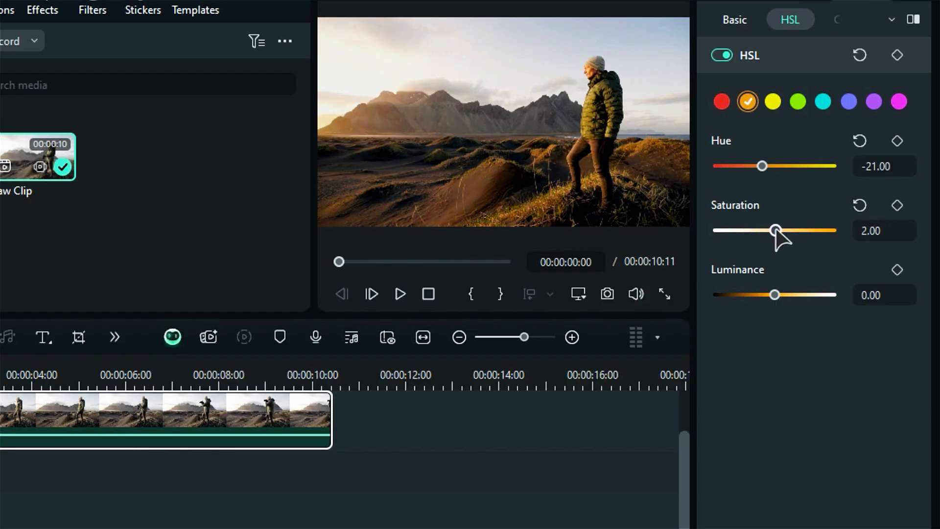
{"action": "mouse_move", "coordinate": [776, 294]}
{"action": "left_mouse_down"}
{"action": "mouse_move", "coordinate": [788, 295]}
{"action": "mouse_move", "coordinate": [750, 295]}
{"action": "mouse_move", "coordinate": [787, 294]}
{"action": "left_mouse_up"}
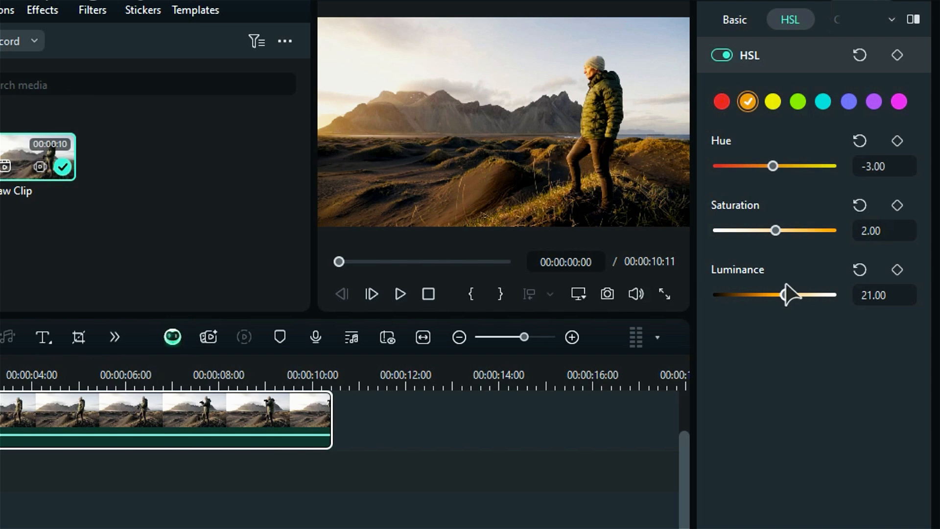
Step: Adjust the yellow range in HSL to hue 41 and saturation 32, with moderately raised luminance
{"action": "left_click", "coordinate": [772, 102]}
{"action": "left_click_drag", "start_coordinate": [775, 166], "coordinate": [798, 167]}
{"action": "left_click_drag", "start_coordinate": [775, 230], "coordinate": [792, 230]}
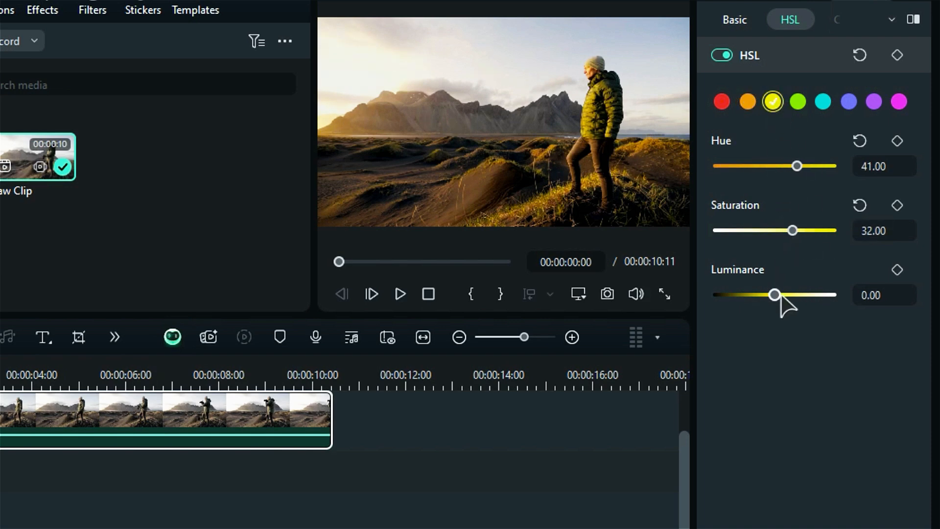
{"action": "left_click_drag", "start_coordinate": [775, 295], "coordinate": [798, 295]}
Step: Adjust the green range in HSL to hue 43, with slightly raised saturation and moderately raised luminance
{"action": "left_click", "coordinate": [798, 101]}
{"action": "left_click_drag", "start_coordinate": [775, 166], "coordinate": [798, 166]}
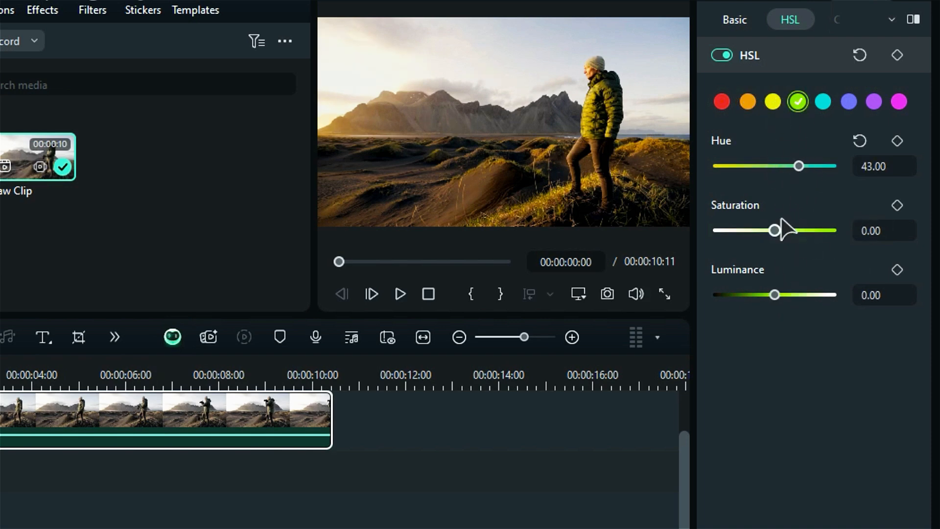
{"action": "left_click_drag", "start_coordinate": [775, 230], "coordinate": [780, 230]}
{"action": "left_click_drag", "start_coordinate": [775, 294], "coordinate": [791, 295]}
Step: Adjust the cyan range in HSL to hue 62 and saturation 62, with slightly raised luminance
{"action": "left_click", "coordinate": [823, 101]}
{"action": "left_click_drag", "start_coordinate": [774, 166], "coordinate": [809, 166]}
{"action": "left_click_drag", "start_coordinate": [775, 230], "coordinate": [810, 230]}
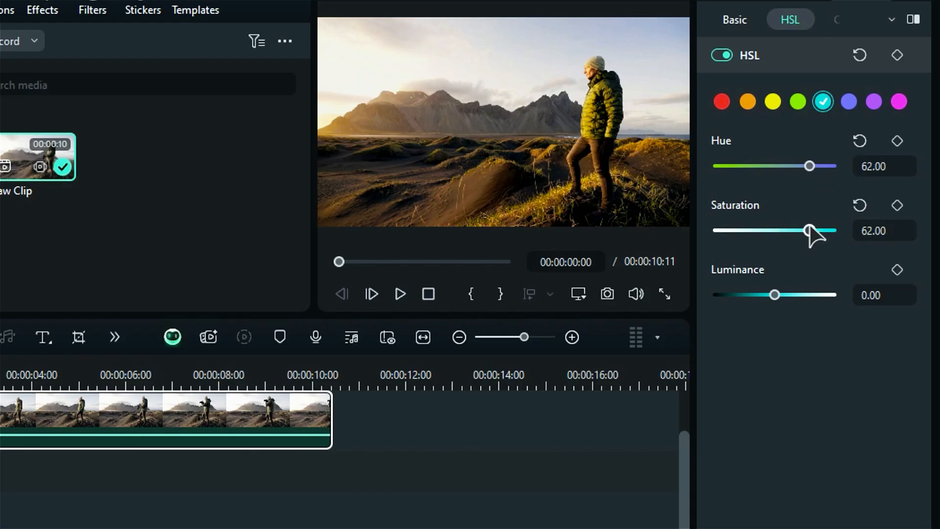
{"action": "left_click_drag", "start_coordinate": [774, 295], "coordinate": [779, 296]}
Step: Adjust the blue range in HSL to hue -46 and saturation 51, with strongly raised luminance
{"action": "left_click", "coordinate": [849, 101]}
{"action": "left_click_drag", "start_coordinate": [775, 166], "coordinate": [748, 165]}
{"action": "left_click_drag", "start_coordinate": [775, 230], "coordinate": [803, 230]}
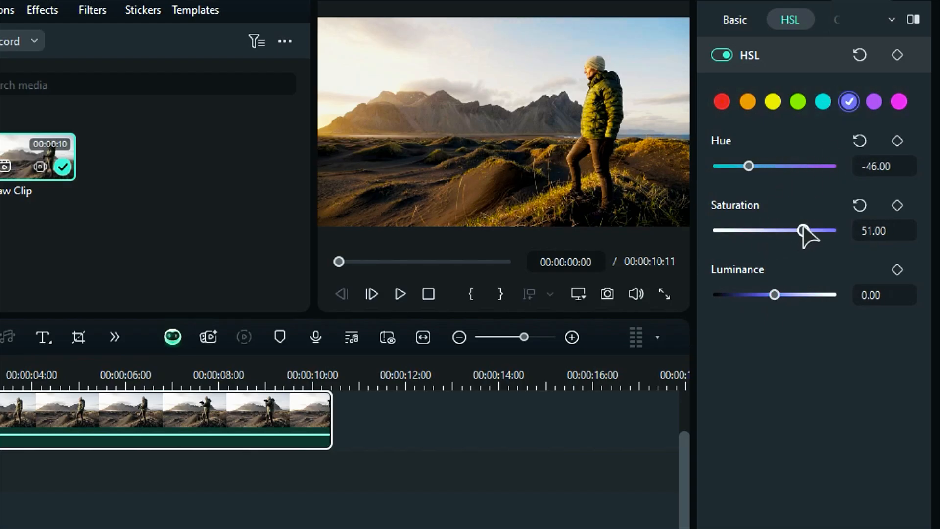
{"action": "left_click_drag", "start_coordinate": [774, 295], "coordinate": [803, 294]}
Step: Adjust the purple range in HSL to hue -38 and saturation 49, with moderately raised luminance
{"action": "left_click", "coordinate": [874, 101]}
{"action": "left_click_drag", "start_coordinate": [774, 166], "coordinate": [753, 166]}
{"action": "left_click_drag", "start_coordinate": [775, 230], "coordinate": [801, 230]}
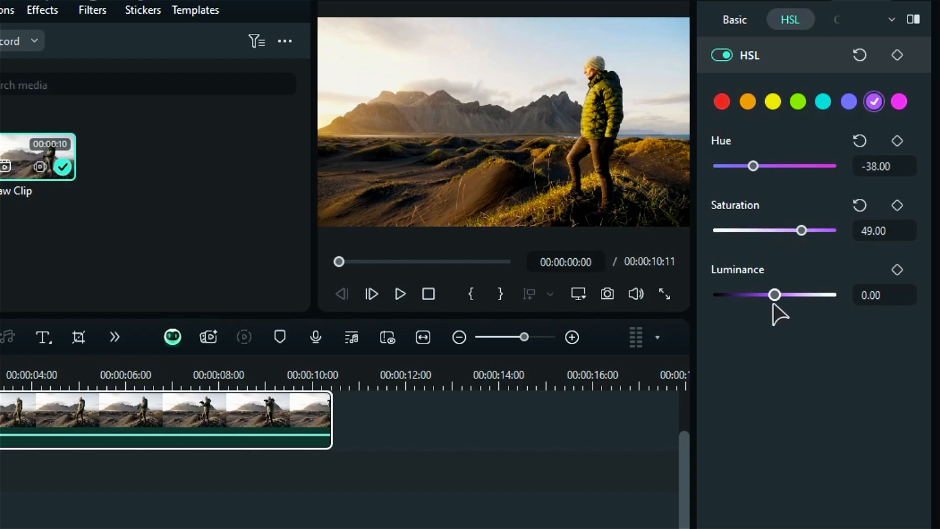
{"action": "left_click_drag", "start_coordinate": [774, 294], "coordinate": [790, 295]}
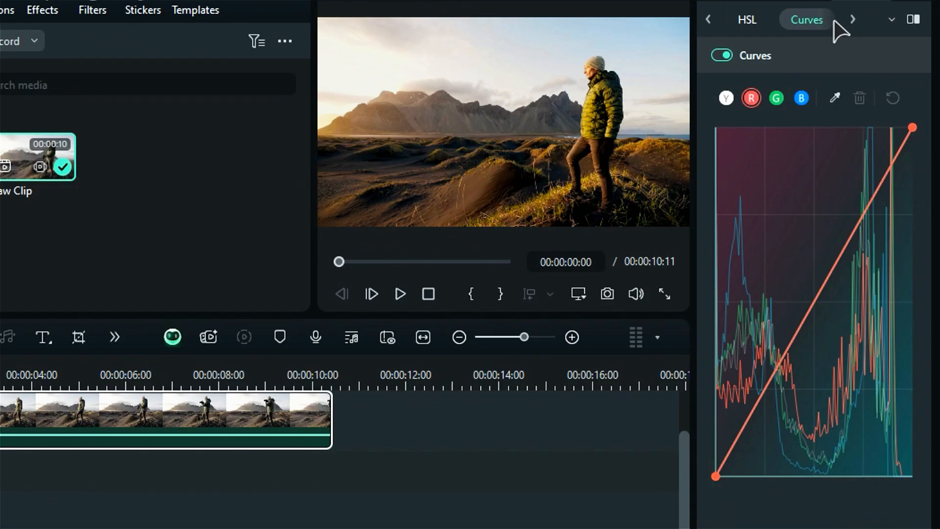
Step: Add three points to the white (Y) curve and pull the middle and upper ones below the diagonal to darken the midtones
{"action": "left_click", "coordinate": [726, 98]}
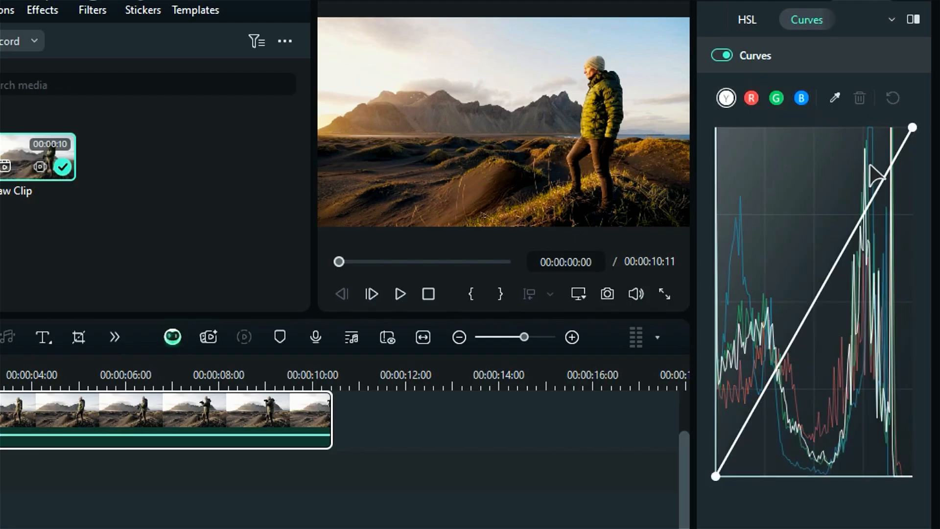
{"action": "left_click", "coordinate": [868, 216]}
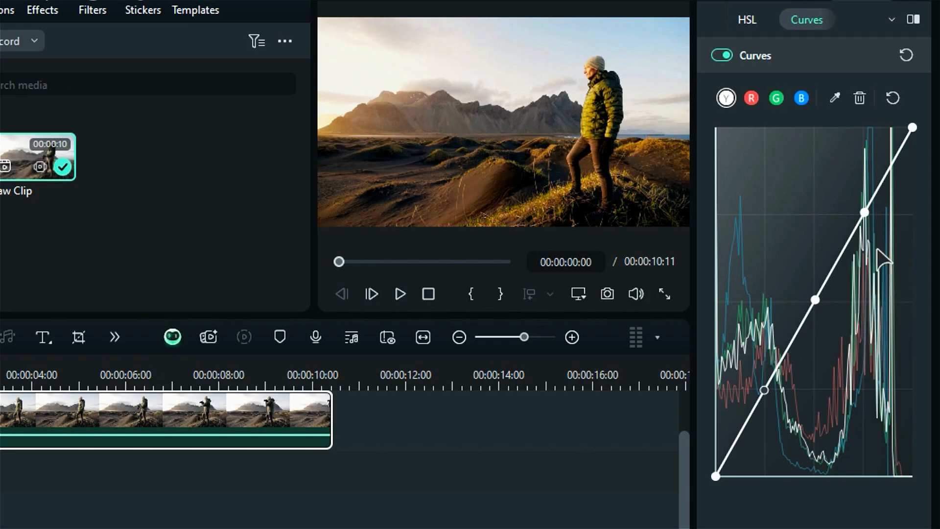
{"action": "mouse_move", "coordinate": [864, 212]}
{"action": "left_mouse_down"}
{"action": "mouse_move", "coordinate": [856, 210]}
{"action": "mouse_move", "coordinate": [870, 222]}
{"action": "left_mouse_up"}
{"action": "left_click_drag", "start_coordinate": [765, 390], "coordinate": [766, 387]}
{"action": "left_click_drag", "start_coordinate": [815, 300], "coordinate": [831, 314]}
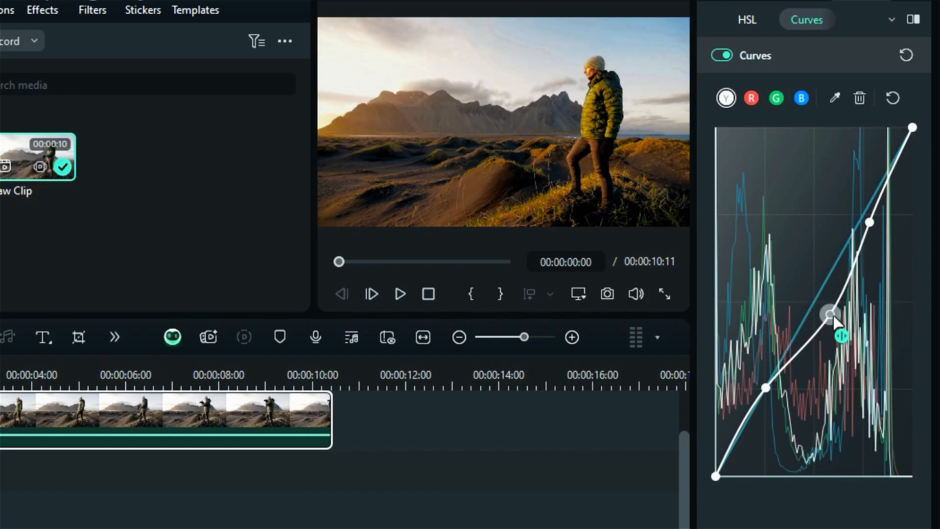
Step: Sample the pale sky beside the hiker for the white curve and pull the curve's upper point slightly lower
{"action": "left_click", "coordinate": [837, 98]}
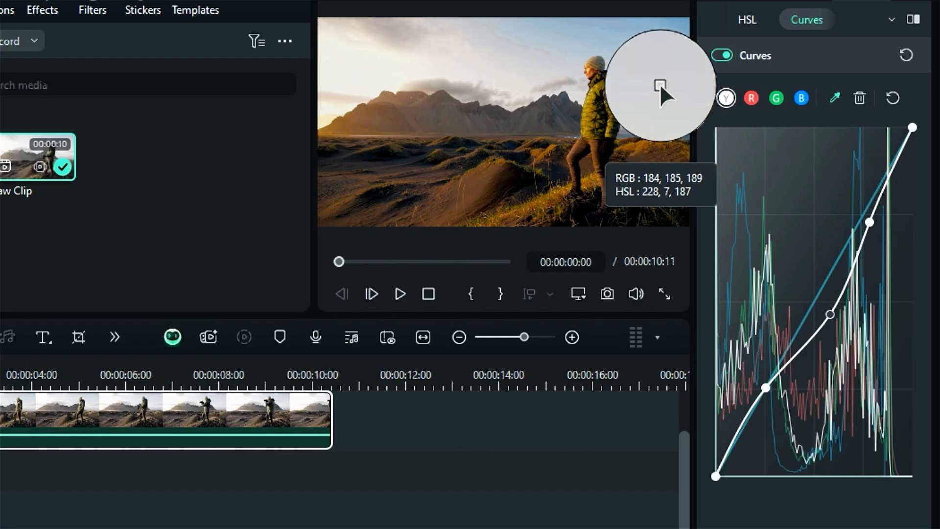
{"action": "left_click", "coordinate": [660, 83]}
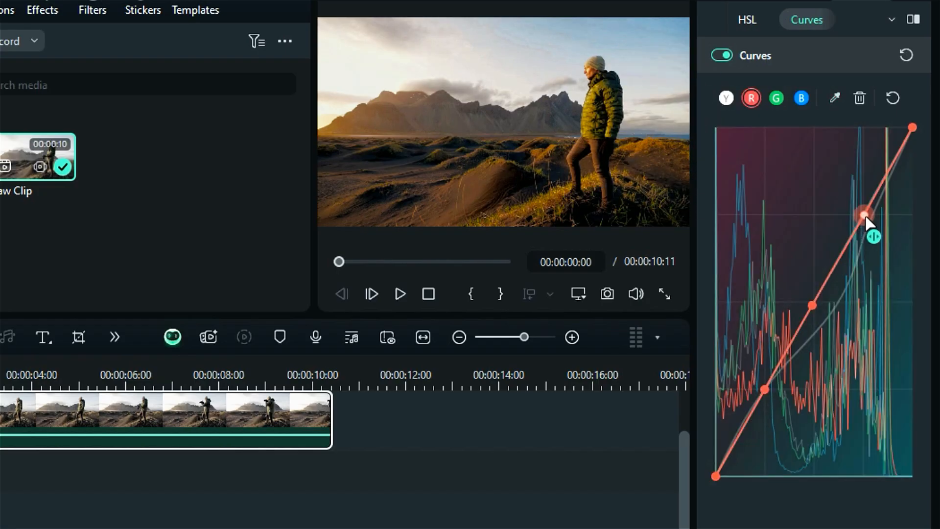
{"action": "left_click_drag", "start_coordinate": [864, 216], "coordinate": [874, 223]}
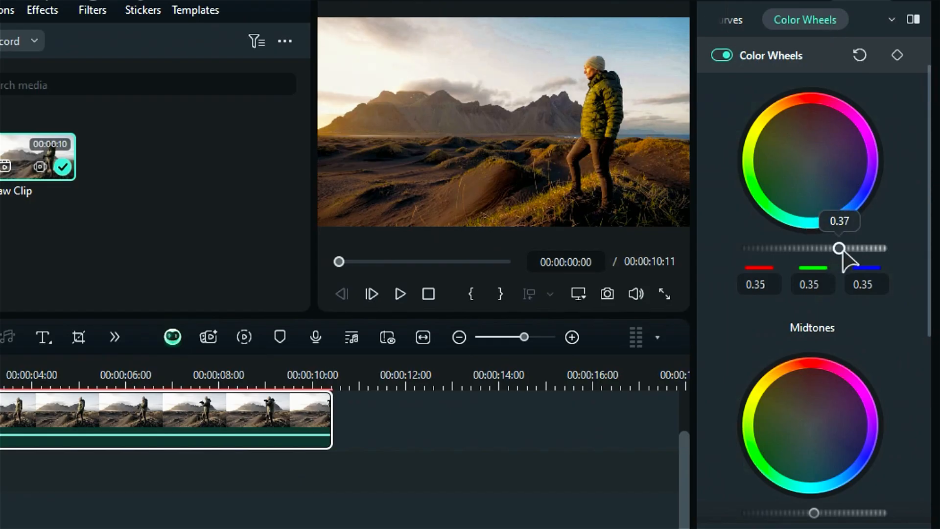
Step: Set the Highlights color wheel level to 0.41, keep Midtones near neutral after trying a lower level, and reduce the Shadows level
{"action": "left_click_drag", "start_coordinate": [839, 247], "coordinate": [843, 248]}
{"action": "scroll", "coordinate": [839, 294], "scroll_direction": "down", "scroll_amount": 3}
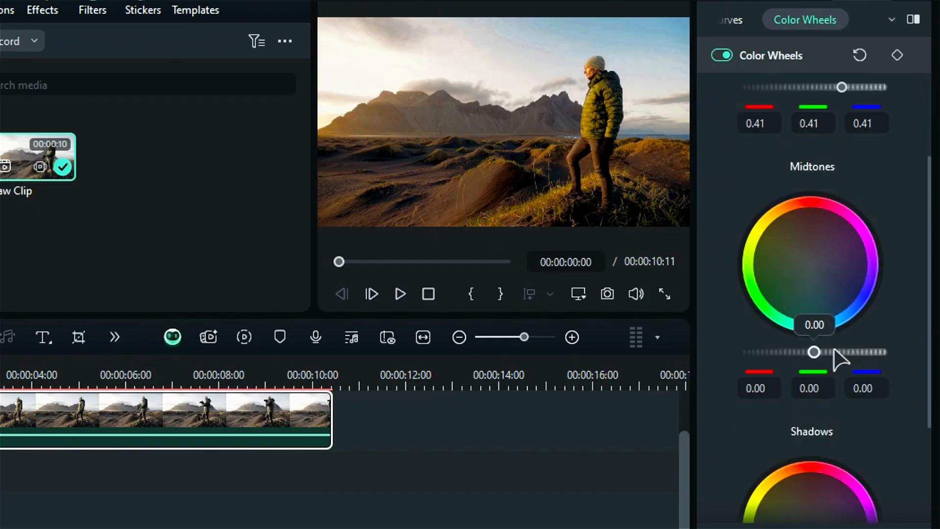
{"action": "left_click_drag", "start_coordinate": [815, 353], "coordinate": [780, 351]}
{"action": "scroll", "coordinate": [833, 343], "scroll_direction": "down", "scroll_amount": 1}
{"action": "left_click_drag", "start_coordinate": [777, 298], "coordinate": [816, 298]}
{"action": "scroll", "coordinate": [822, 416], "scroll_direction": "down", "scroll_amount": 2}
{"action": "left_click_drag", "start_coordinate": [814, 456], "coordinate": [787, 456]}
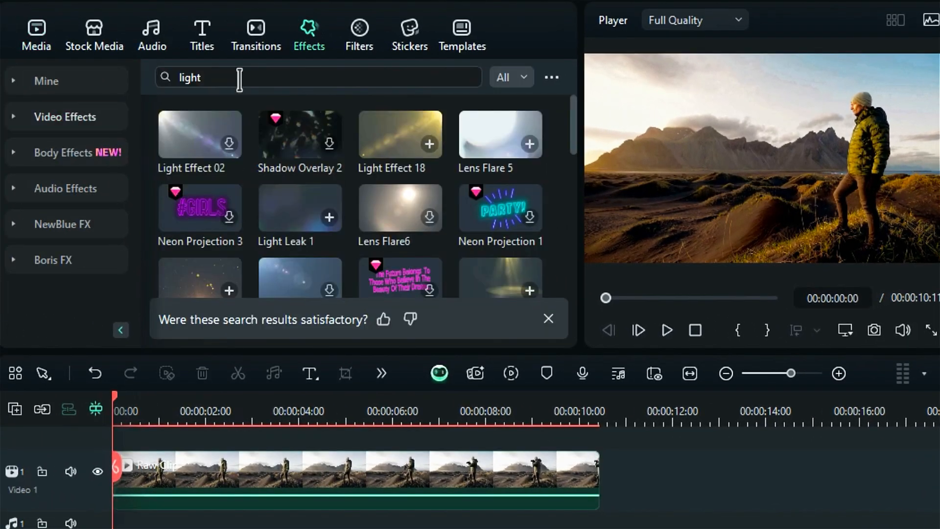
Step: Place the Light Effect 02 video effect on the track above the Raw Clip, at the start of the timeline
{"action": "left_click_drag", "start_coordinate": [199, 137], "coordinate": [312, 479]}
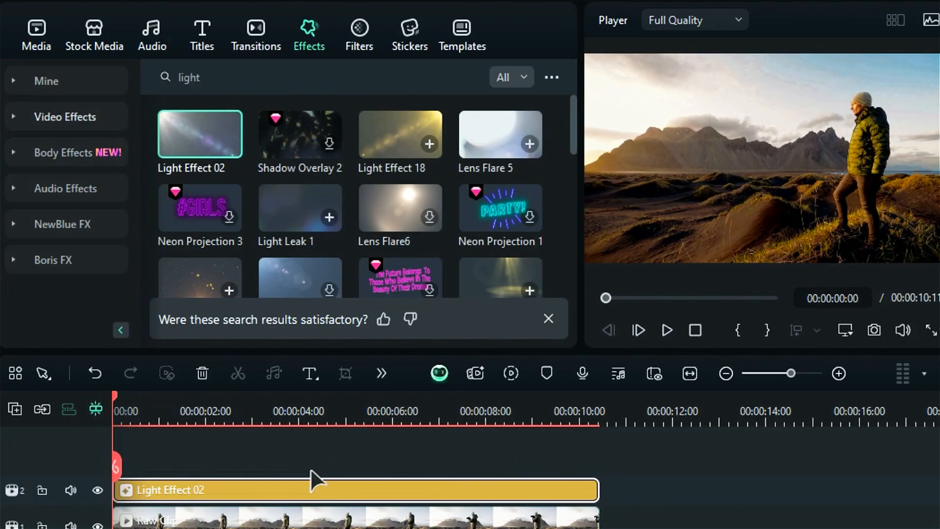